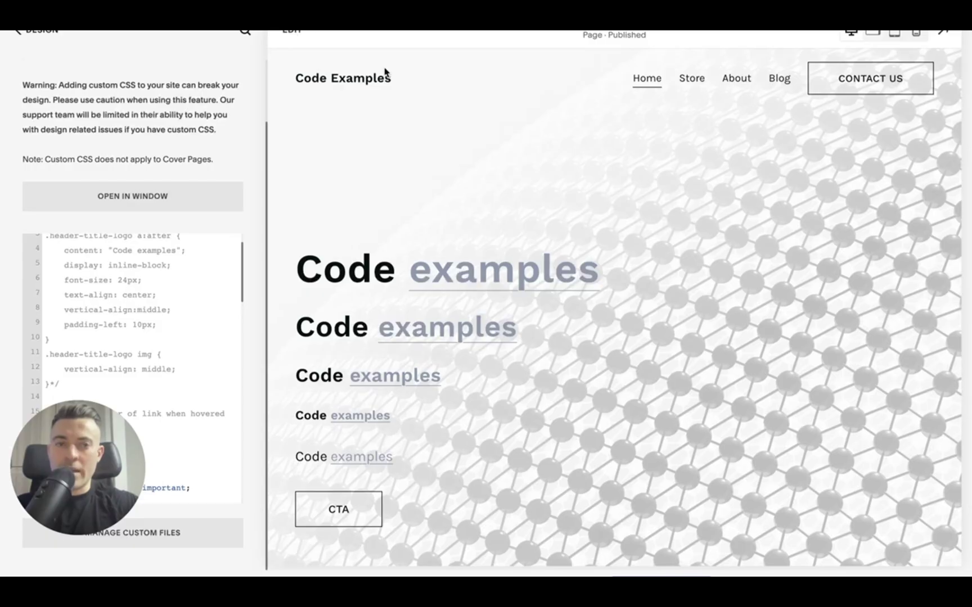
Step: Replace the 'Code Examples' header title with the Flat_tick_icon logo from the media library
{"action": "left_click", "coordinate": [291, 36]}
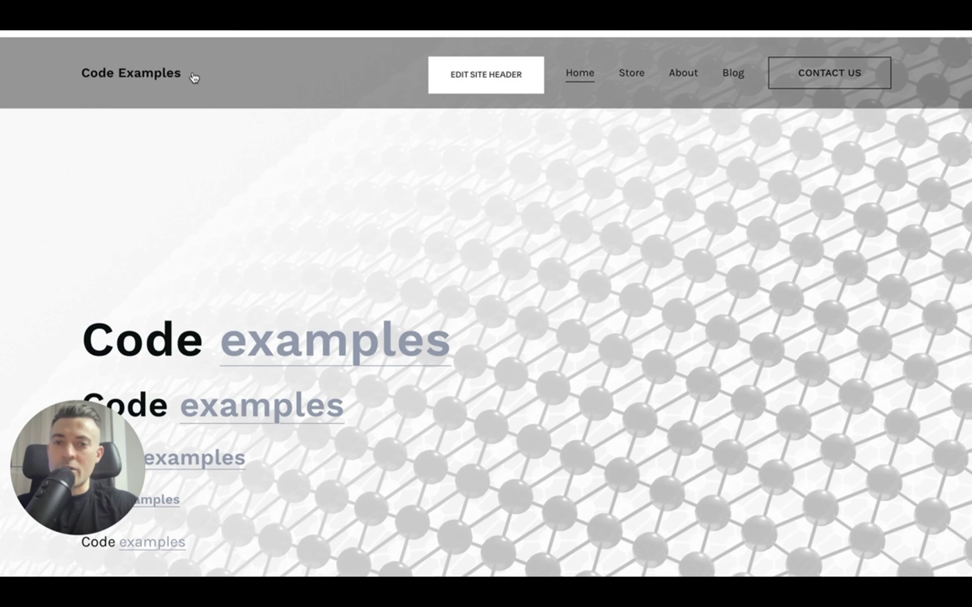
{"action": "left_click", "coordinate": [193, 77]}
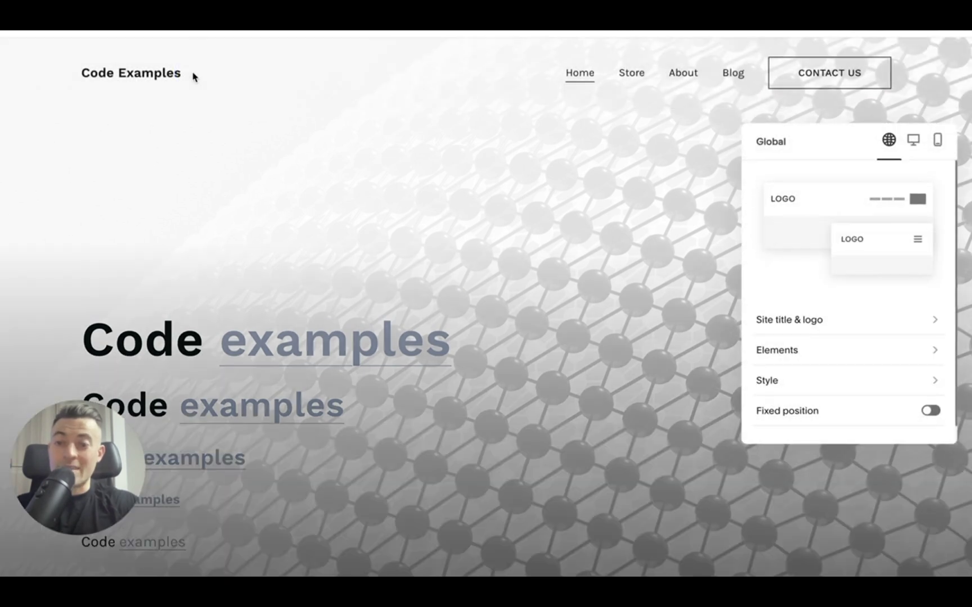
{"action": "left_click", "coordinate": [840, 336]}
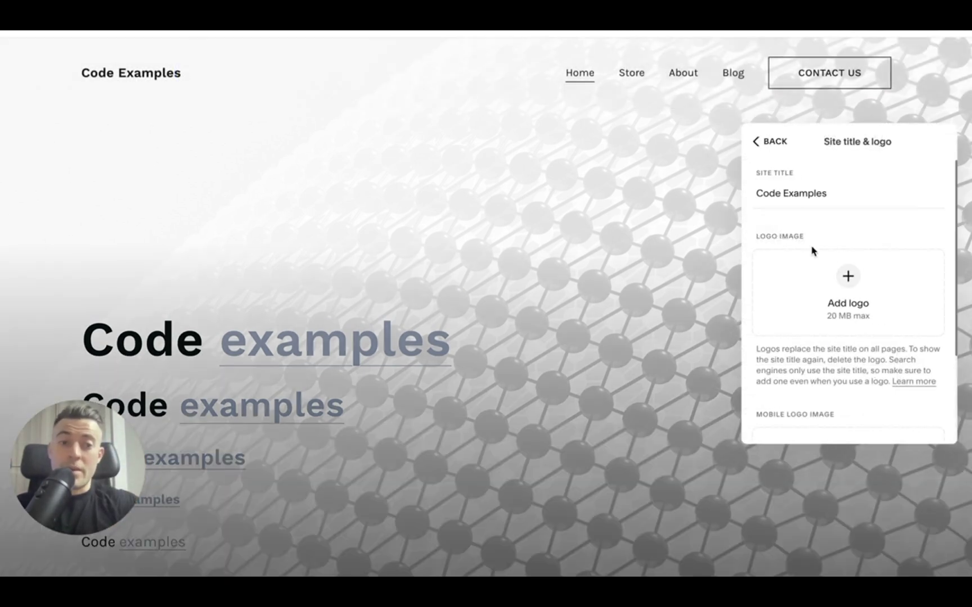
{"action": "left_click", "coordinate": [821, 276]}
{"action": "left_click", "coordinate": [787, 343]}
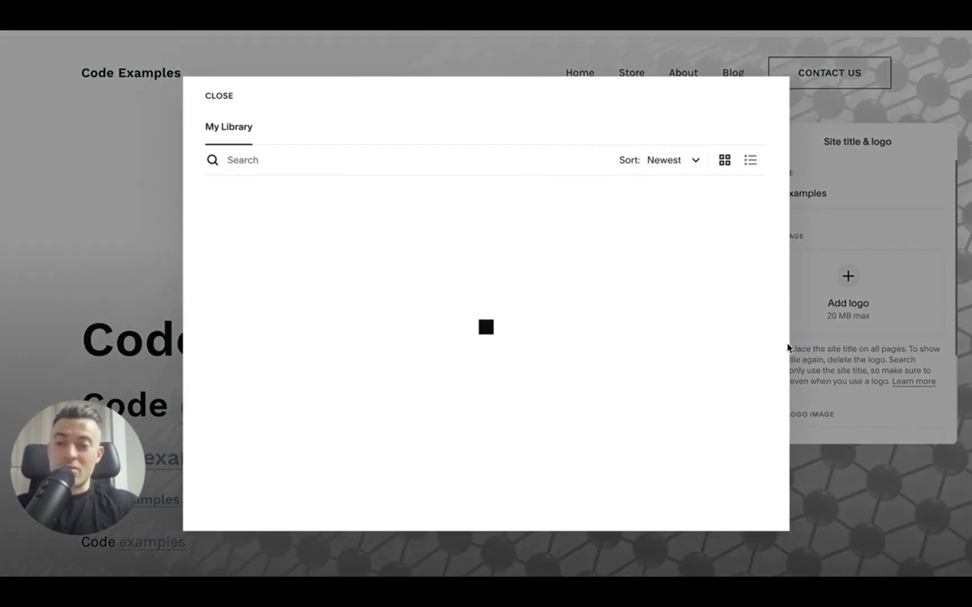
{"action": "left_click", "coordinate": [307, 264]}
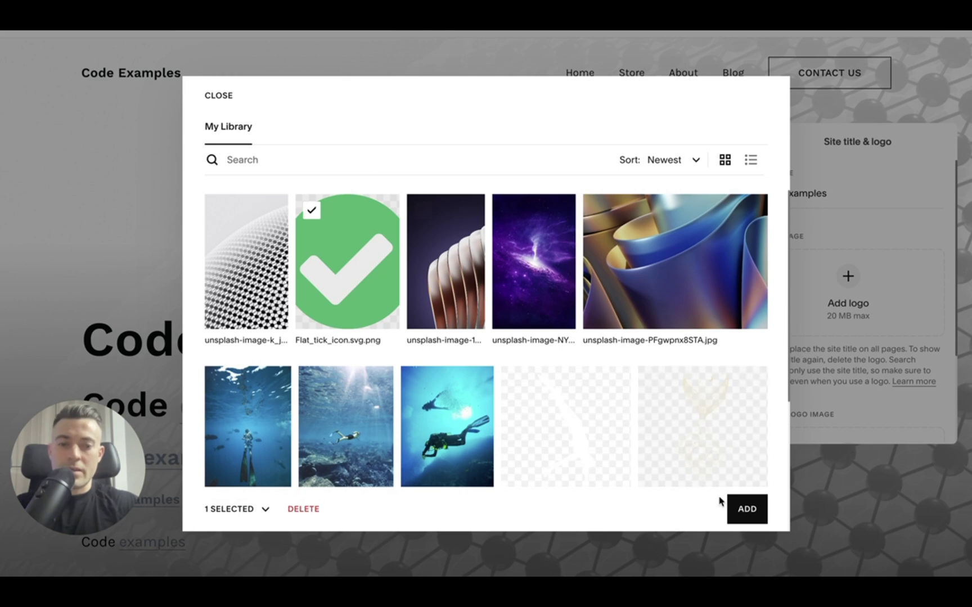
{"action": "left_click", "coordinate": [748, 508]}
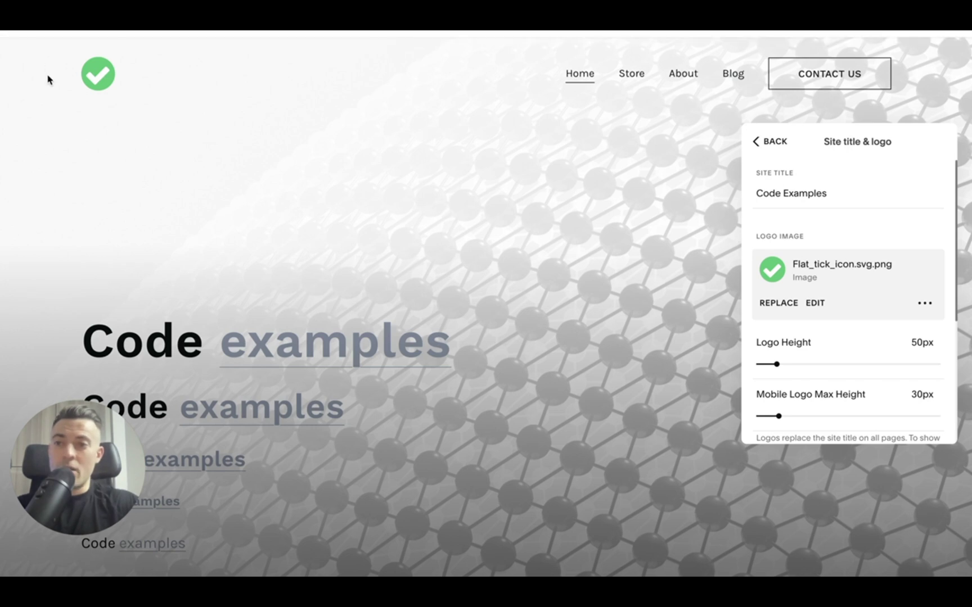
Step: Save the header edits with the new green tick logo
{"action": "left_click", "coordinate": [41, 33]}
{"action": "left_click", "coordinate": [43, 59]}
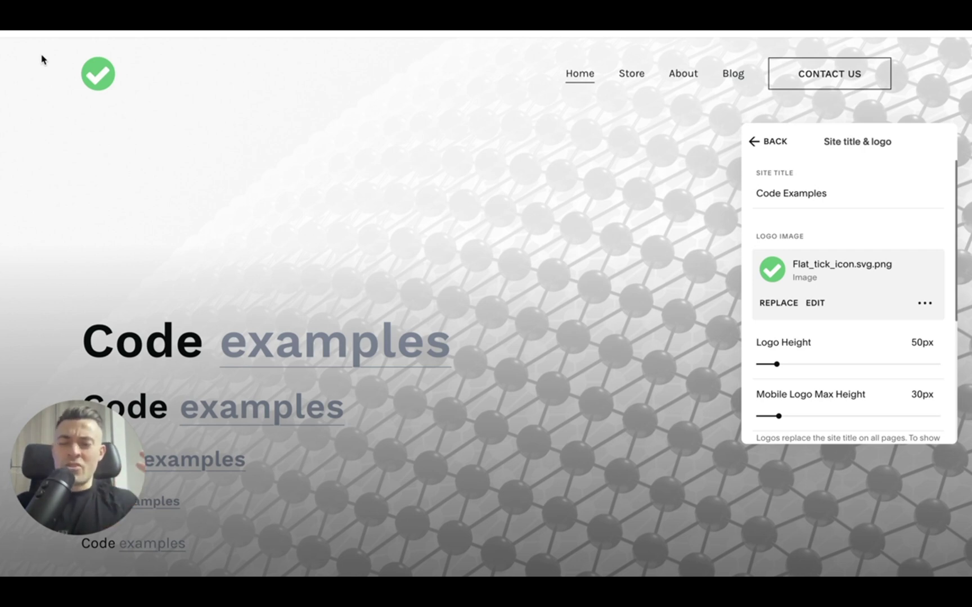
{"action": "left_click", "coordinate": [40, 34]}
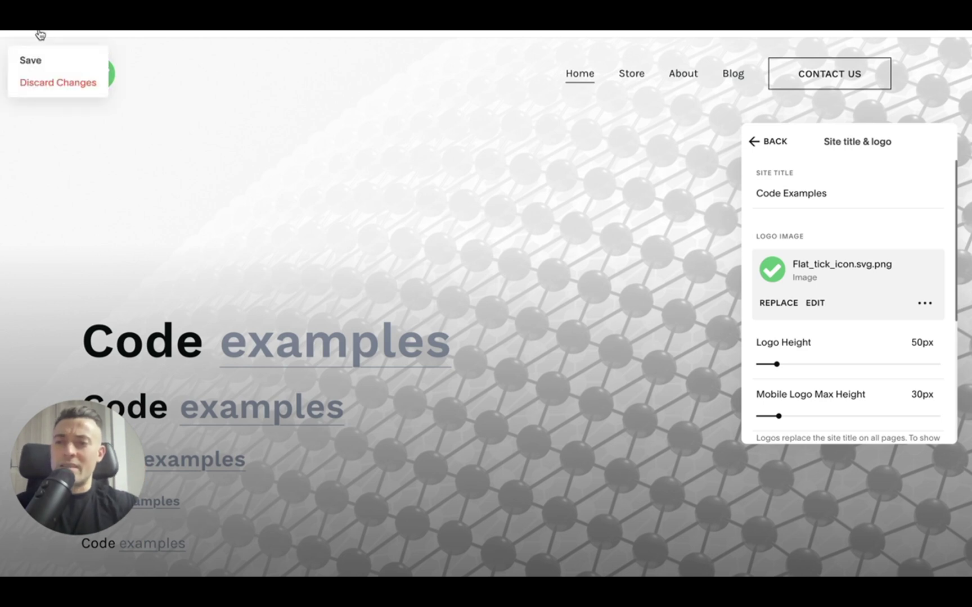
{"action": "left_click", "coordinate": [41, 59]}
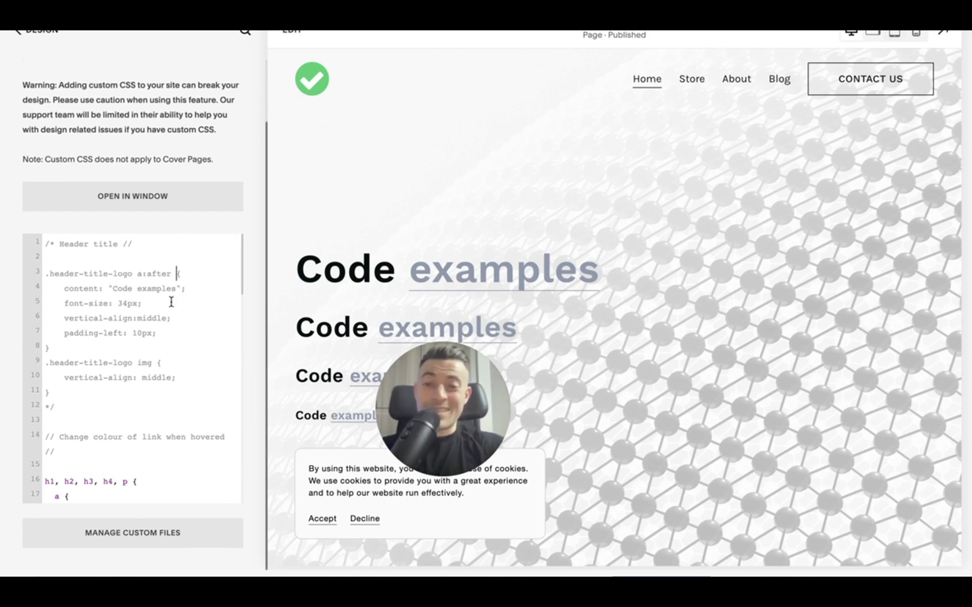
Step: Uncomment the header-title CSS by changing /* to // and removing the closing */
{"action": "left_click", "coordinate": [55, 244]}
{"action": "key", "text": "BackSpace"}
{"action": "type", "text": "/"}
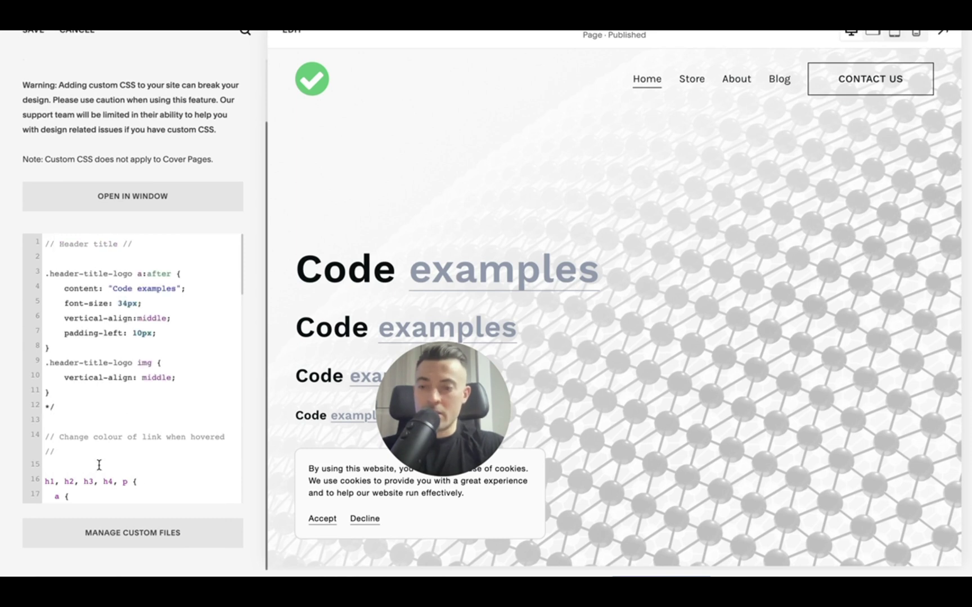
{"action": "left_click", "coordinate": [58, 406]}
{"action": "key", "text": "BackSpace"}
{"action": "key", "text": "BackSpace"}
{"action": "key", "text": "BackSpace"}
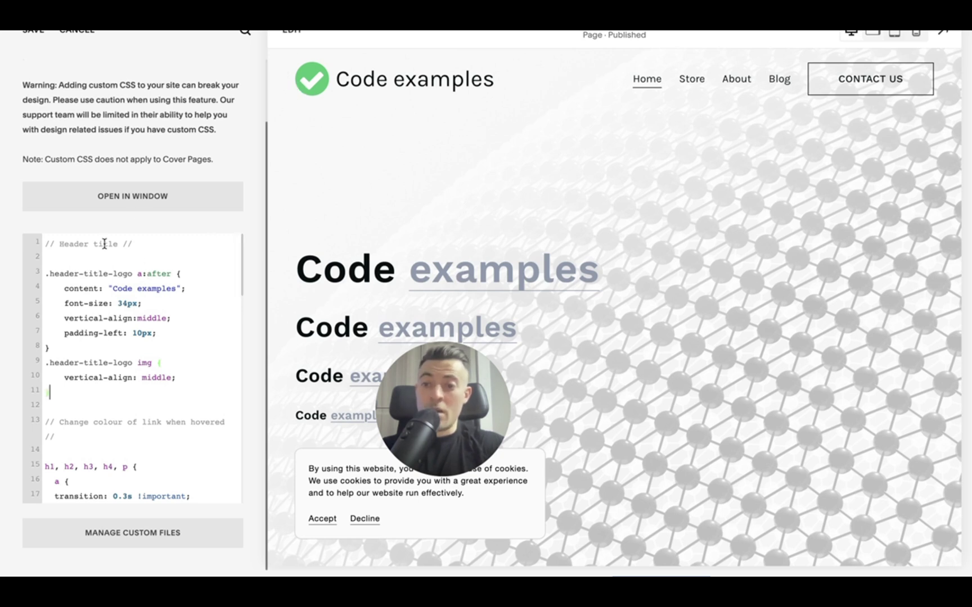
{"action": "double_click", "coordinate": [156, 277]}
{"action": "type", "text": "befor"}
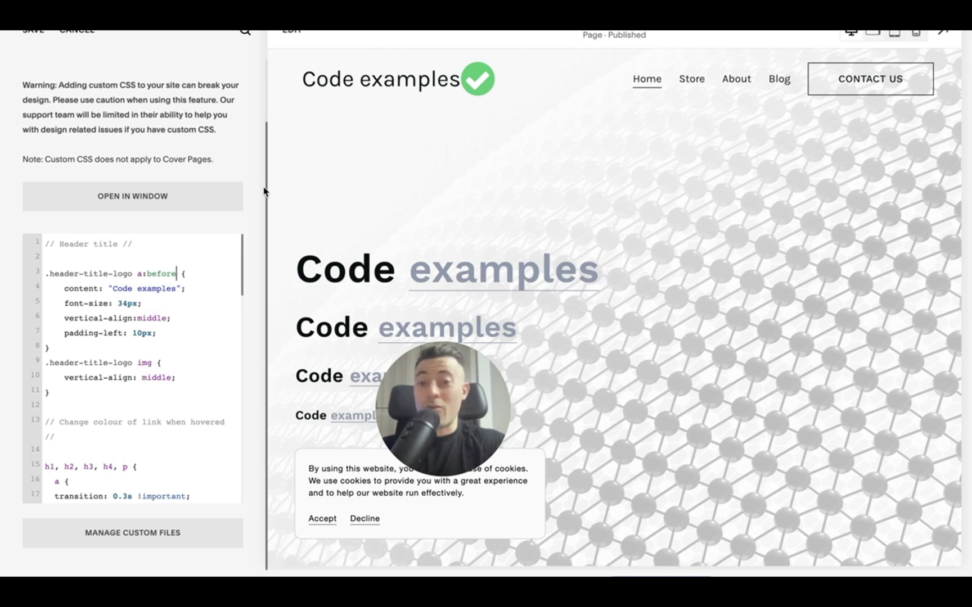
{"action": "key", "text": "ctrl+z"}
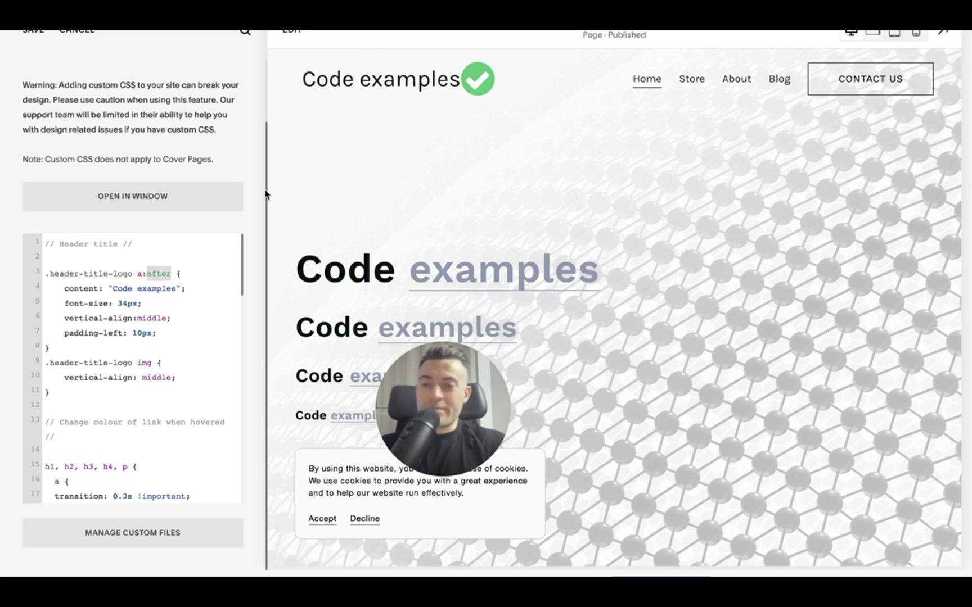
{"action": "left_click", "coordinate": [63, 288]}
{"action": "double_click", "coordinate": [69, 287]}
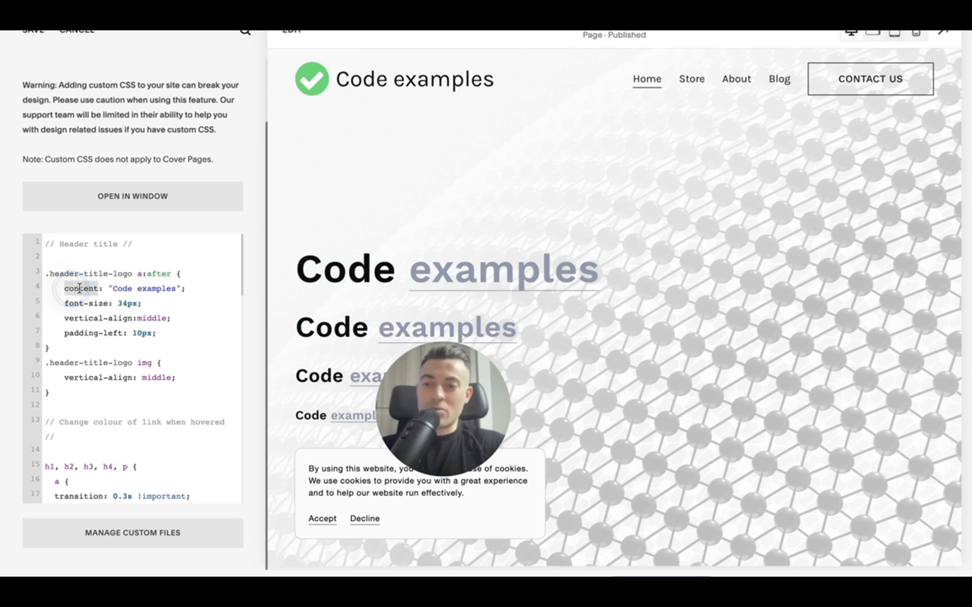
{"action": "left_click_drag", "start_coordinate": [110, 288], "coordinate": [155, 289]}
{"action": "left_click", "coordinate": [161, 288]}
{"action": "type", "text": "Sam"}
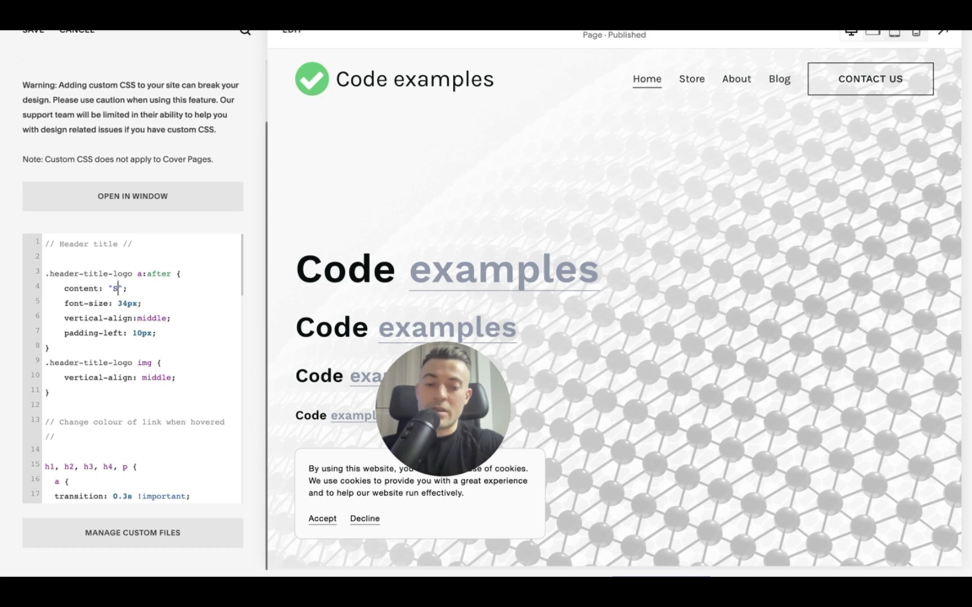
{"action": "type", "text": "'s cool code"}
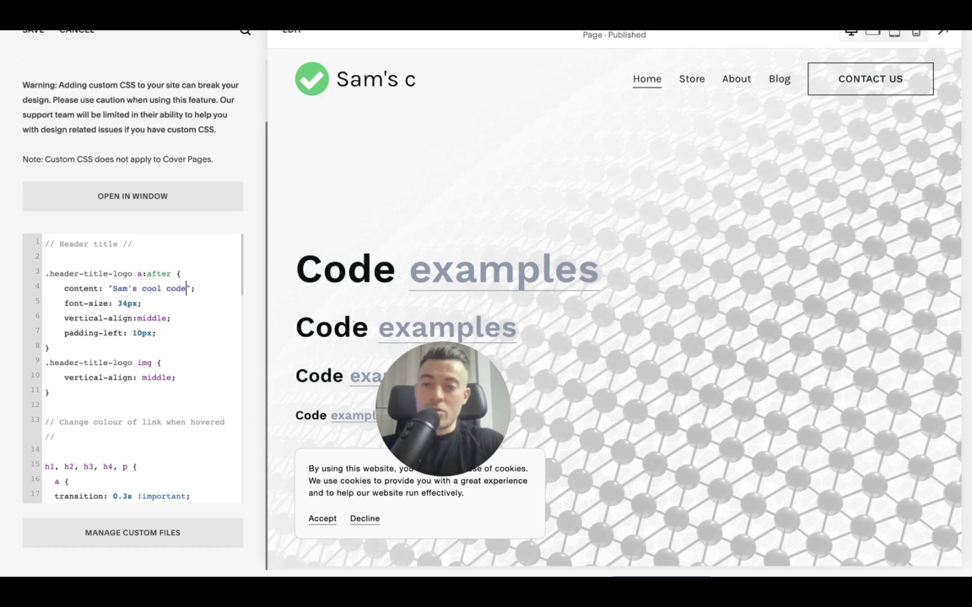
{"action": "key", "text": "ctrl+z"}
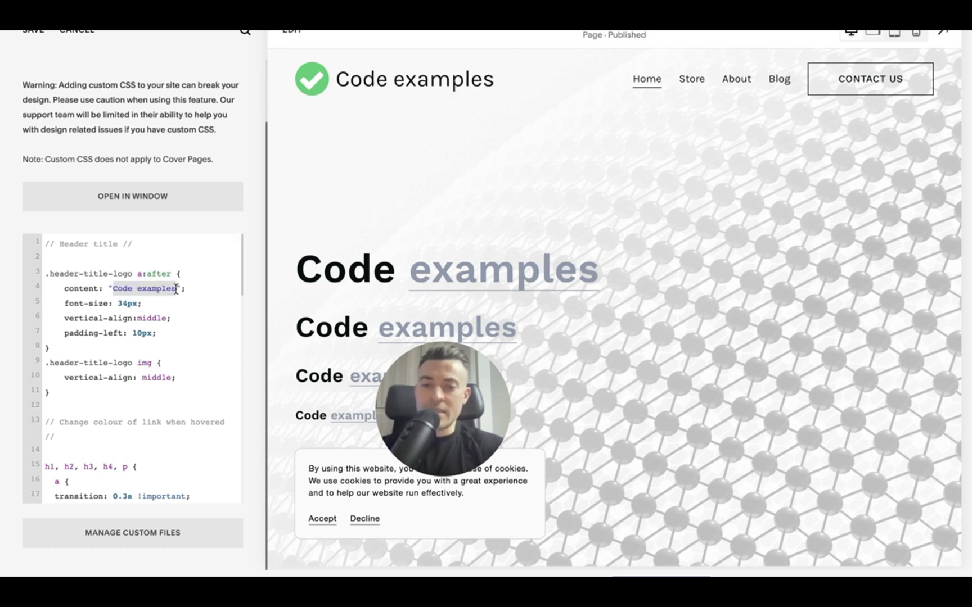
Step: Set the header font size to 24px, then test deleting and restoring the vertical-align line
{"action": "left_click", "coordinate": [124, 303]}
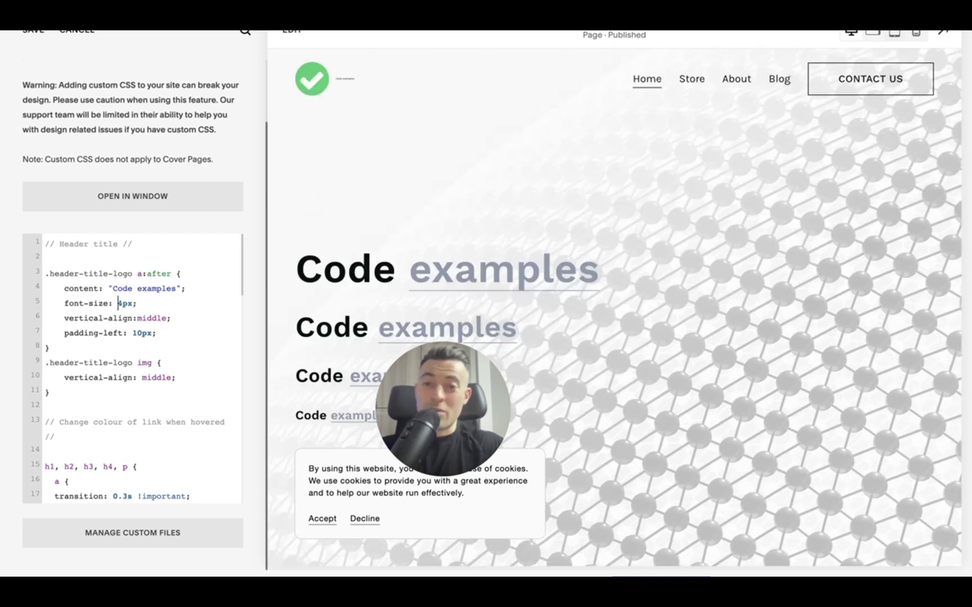
{"action": "type", "text": "2"}
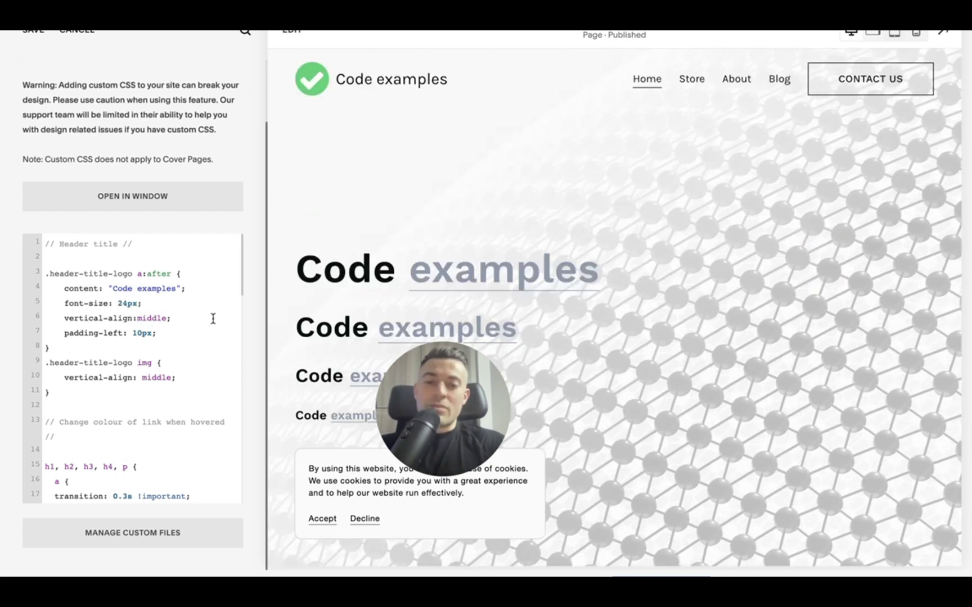
{"action": "triple_click", "coordinate": [145, 314]}
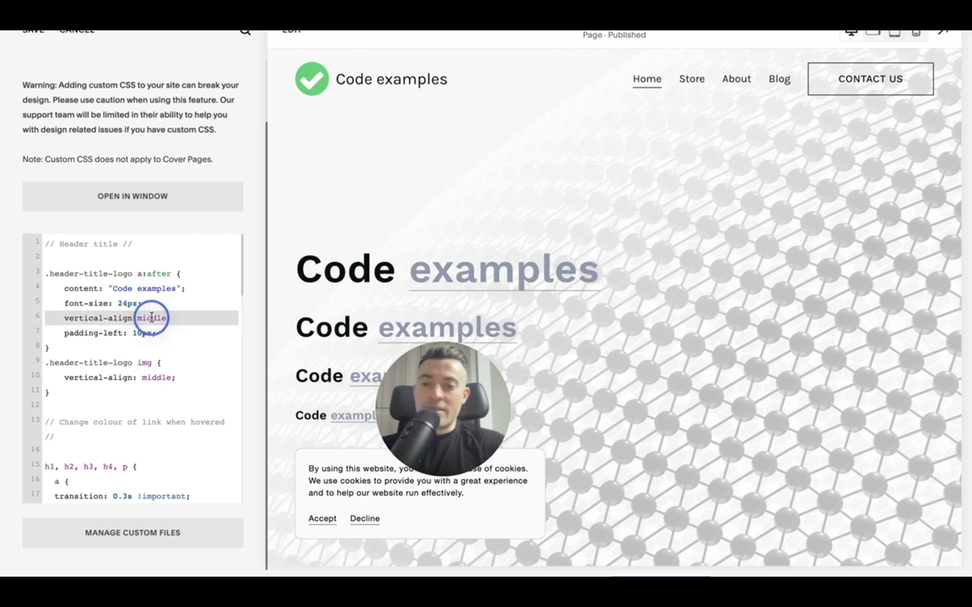
{"action": "key", "text": "BackSpace"}
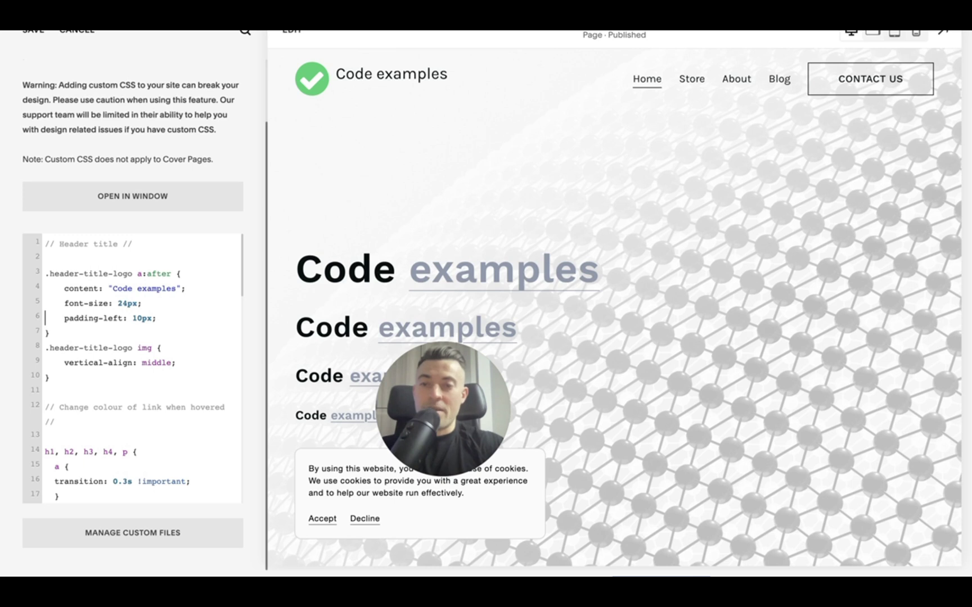
{"action": "key", "text": "ctrl+z"}
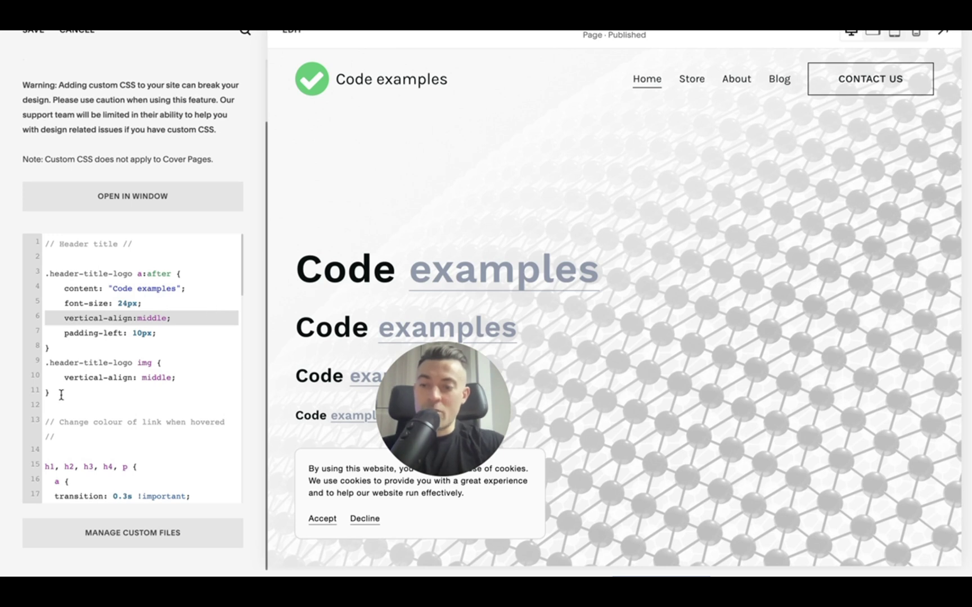
Step: Test deleting the img alignment rule, then restore it with undo
{"action": "left_click_drag", "start_coordinate": [54, 392], "coordinate": [43, 363]}
{"action": "key", "text": "BackSpace"}
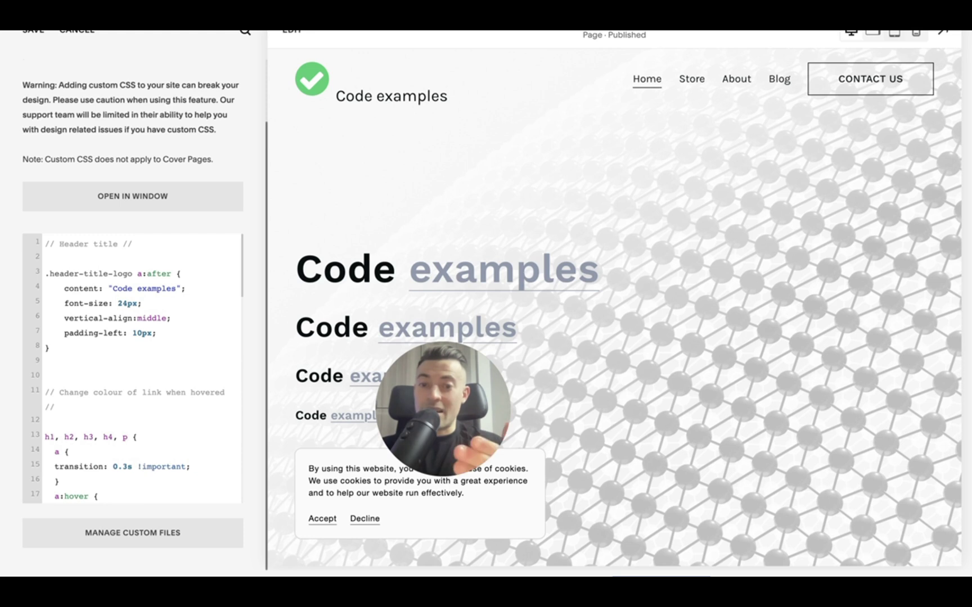
{"action": "key", "text": "ctrl+z"}
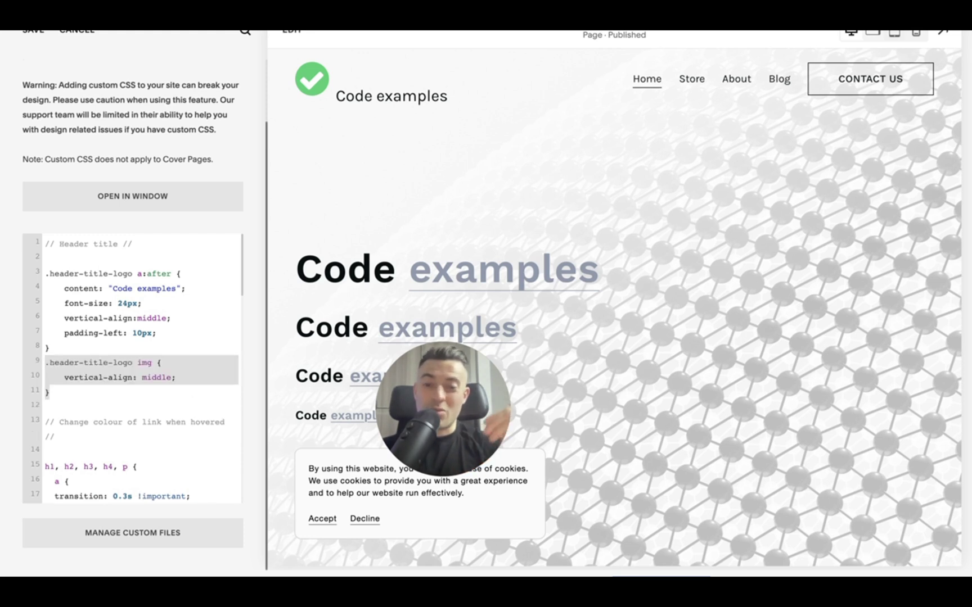
Step: Reduce the title's padding-left to 20px and preview the site full screen
{"action": "left_click", "coordinate": [165, 335]}
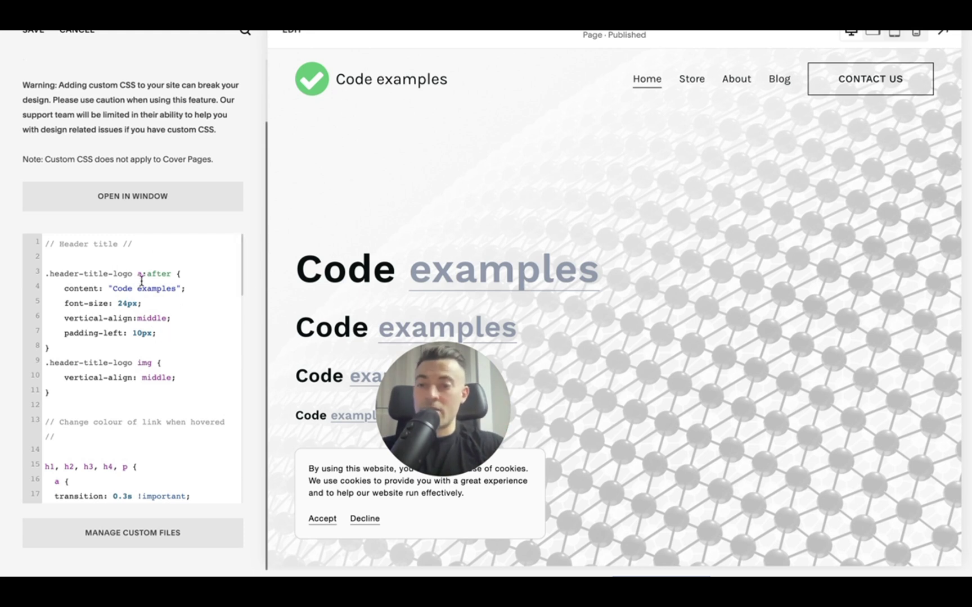
{"action": "left_click", "coordinate": [133, 333]}
{"action": "type", "text": "35"}
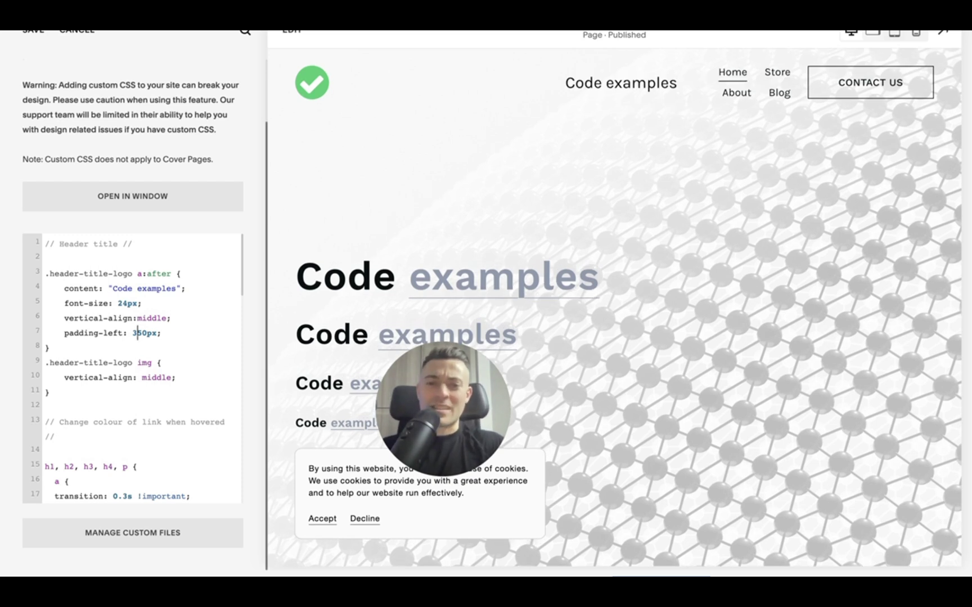
{"action": "key", "text": "Delete"}
{"action": "type", "text": "2"}
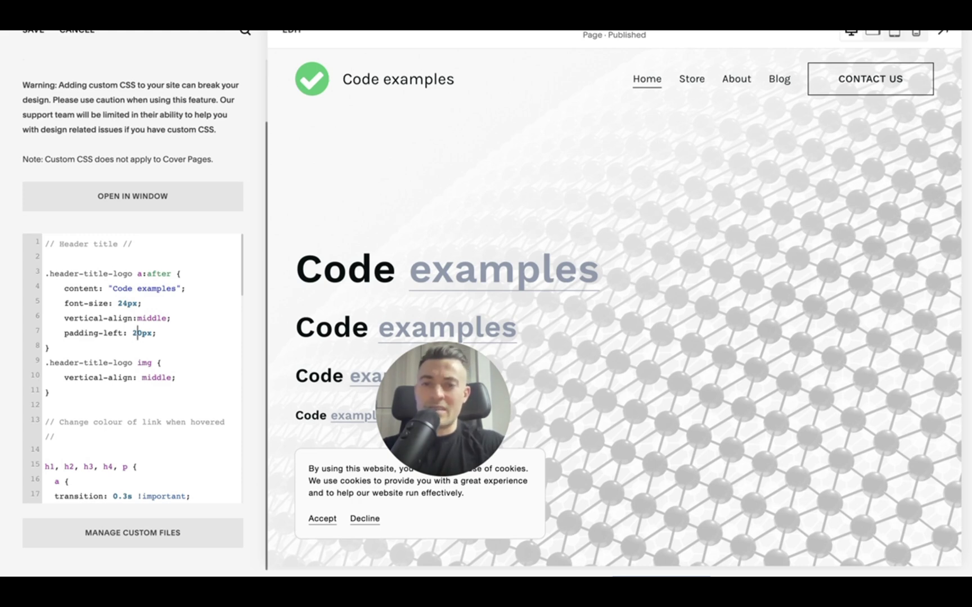
{"action": "left_click", "coordinate": [944, 34]}
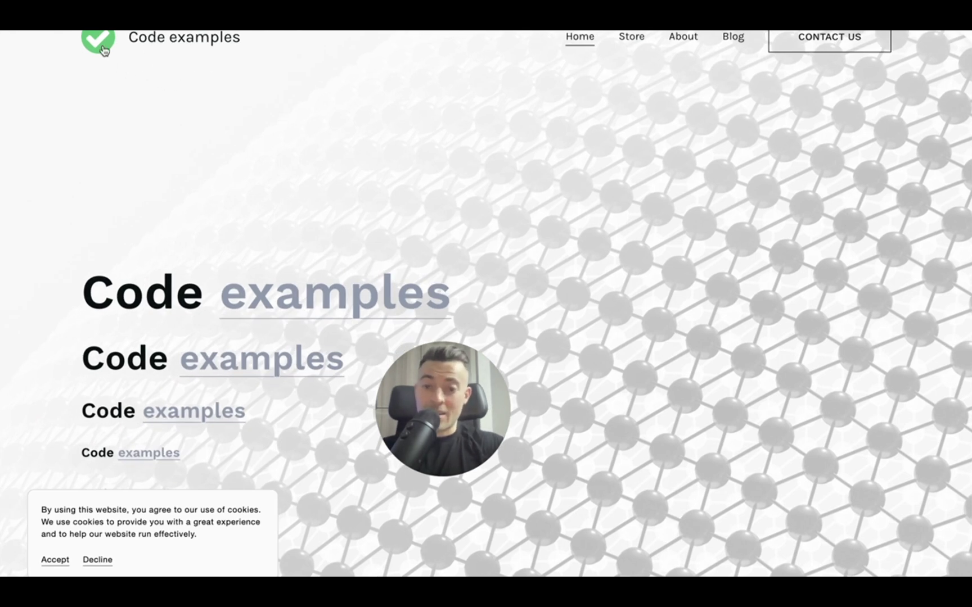
Step: Exit the preview and select the header logo CSS rules on lines 3–11
{"action": "left_click", "coordinate": [952, 39]}
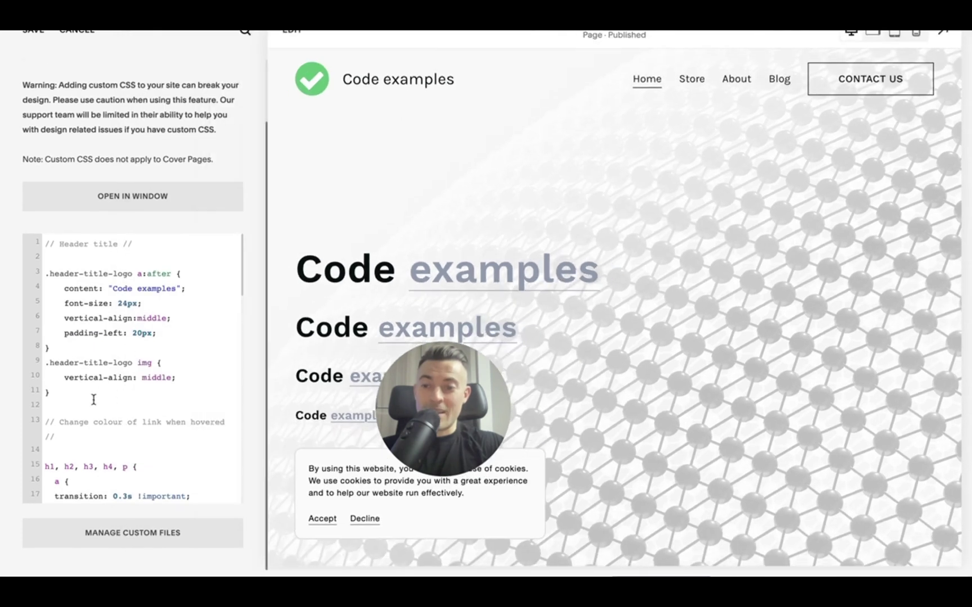
{"action": "mouse_move", "coordinate": [94, 395]}
{"action": "left_mouse_down"}
{"action": "mouse_move", "coordinate": [27, 321]}
{"action": "mouse_move", "coordinate": [15, 283]}
{"action": "left_mouse_up"}
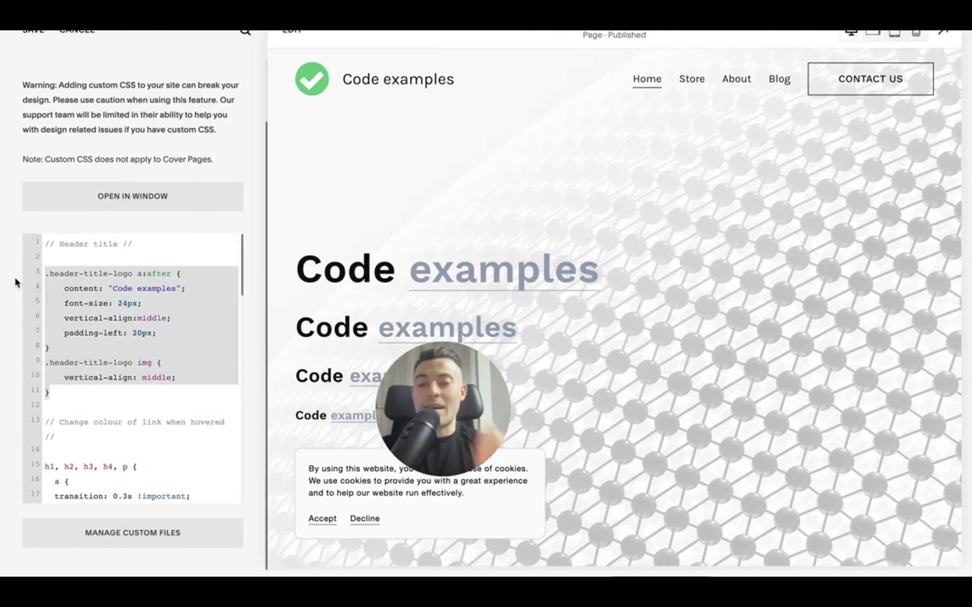